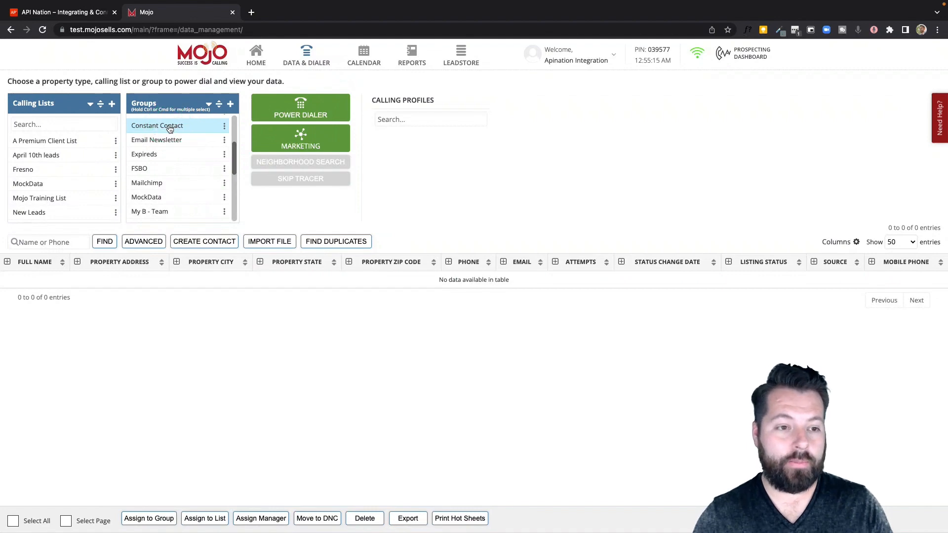
# Switch to the API Nation site, start syncing, and open the Constant Contact app from its application catalogue.
pyautogui.click(62, 12)
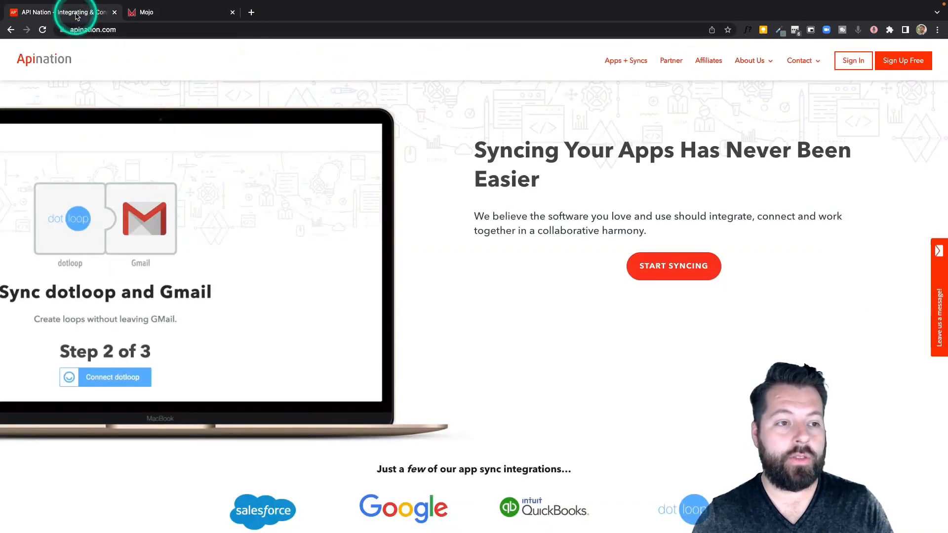
pyautogui.click(679, 270)
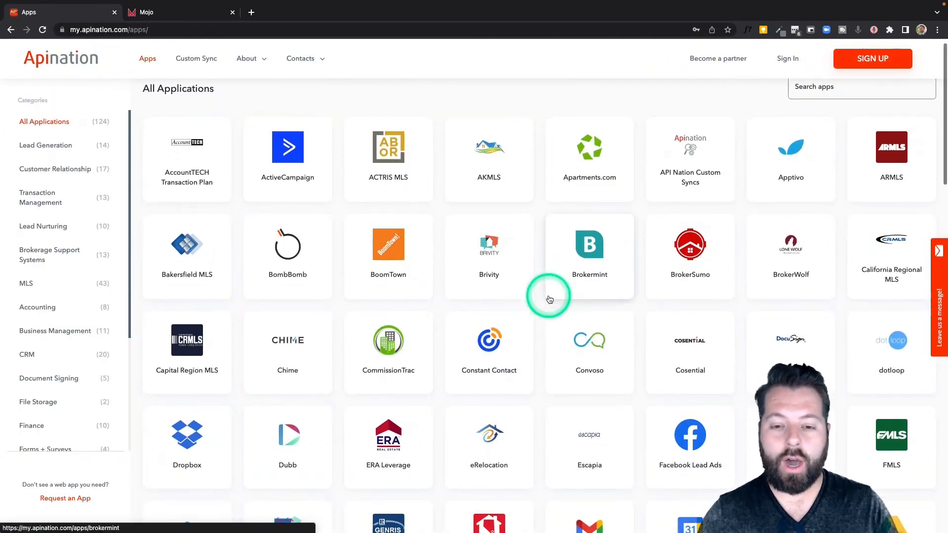
pyautogui.scroll(-3, 550, 300)
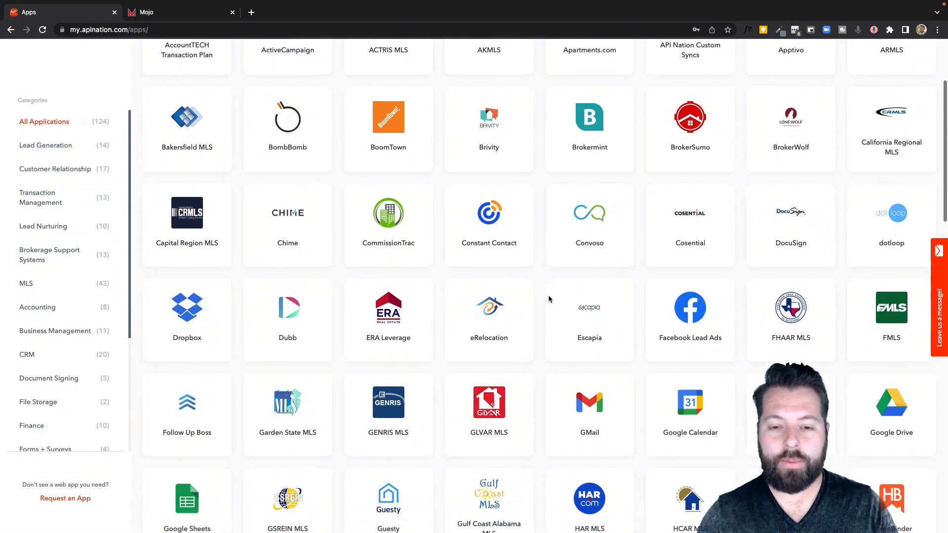
pyautogui.scroll(-1, 549, 300)
pyautogui.click(493, 202)
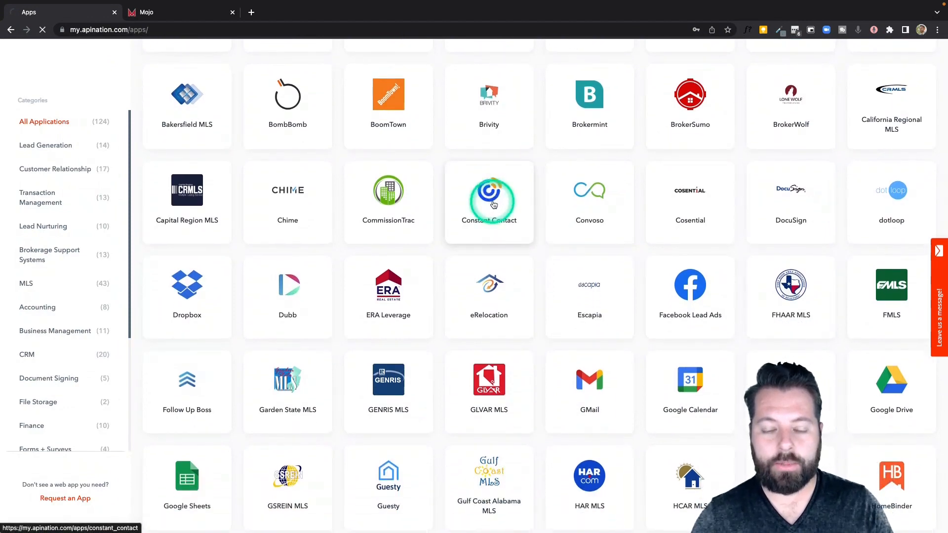
# Choose Mojo as the app to sync with Constant Contact.
pyautogui.scroll(-2, 511, 304)
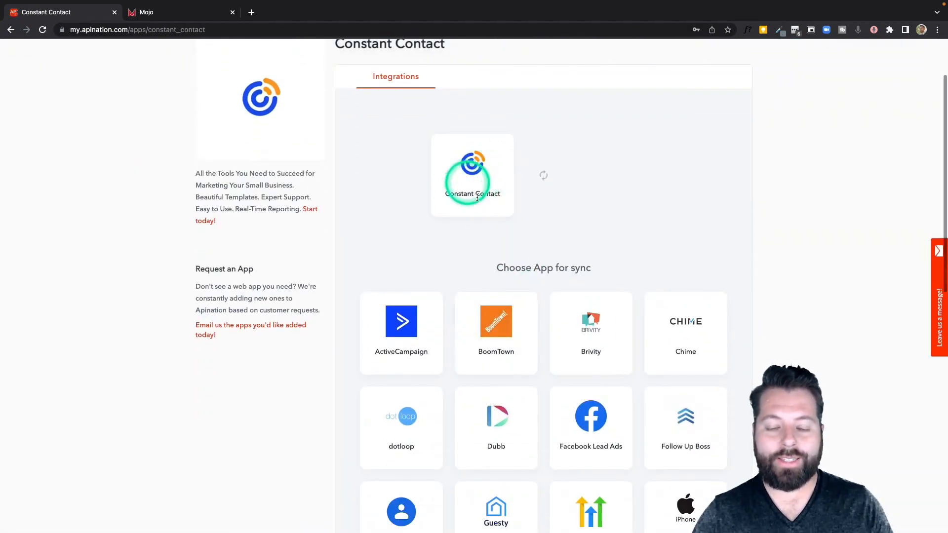
pyautogui.scroll(-3, 488, 215)
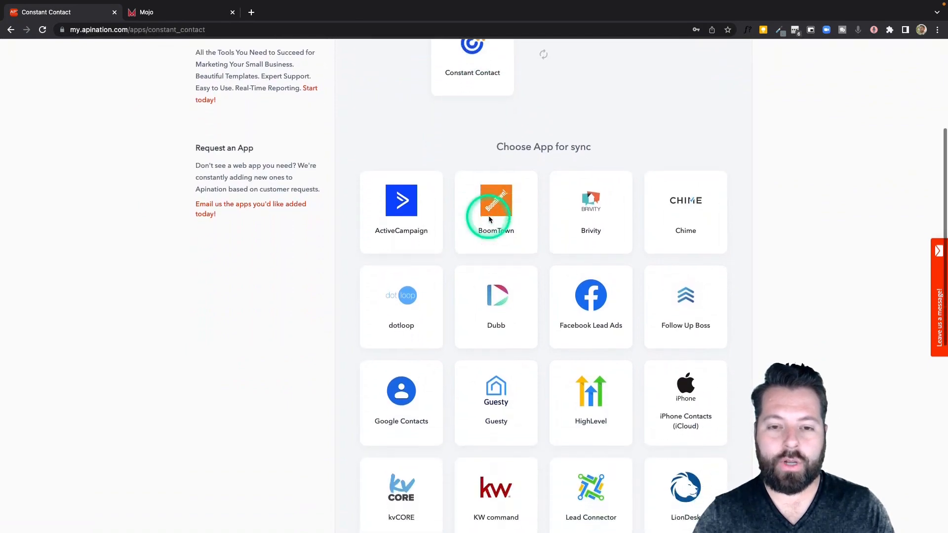
pyautogui.scroll(2, 534, 158)
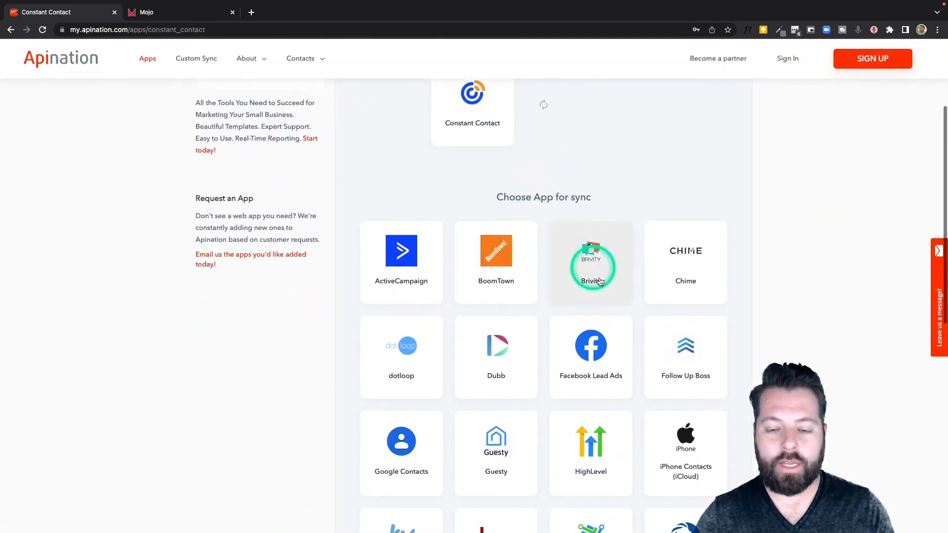
pyautogui.scroll(-4, 538, 435)
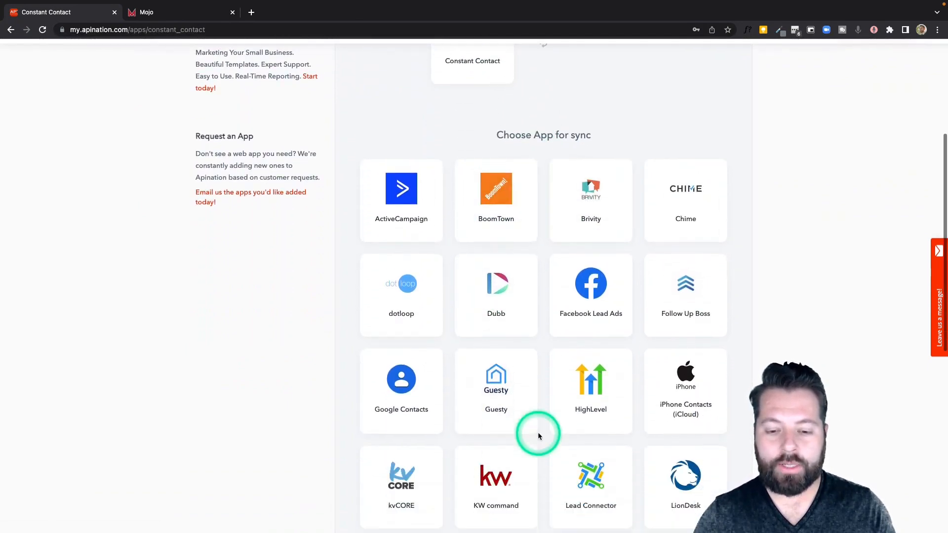
pyautogui.scroll(-2, 538, 435)
pyautogui.click(597, 392)
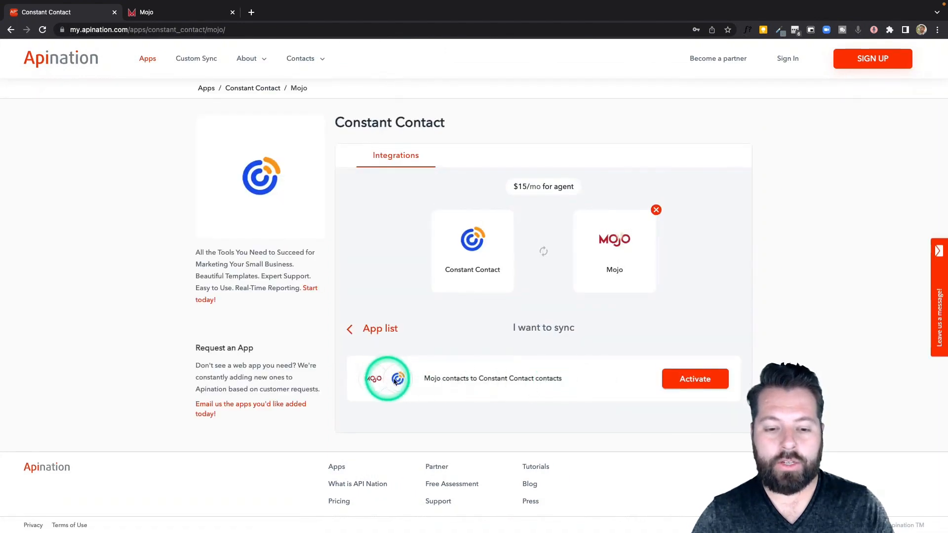
# Activate the "Mojo contacts to Constant Contact contacts" sync and sign in to Apination with a Google account.
pyautogui.click(684, 381)
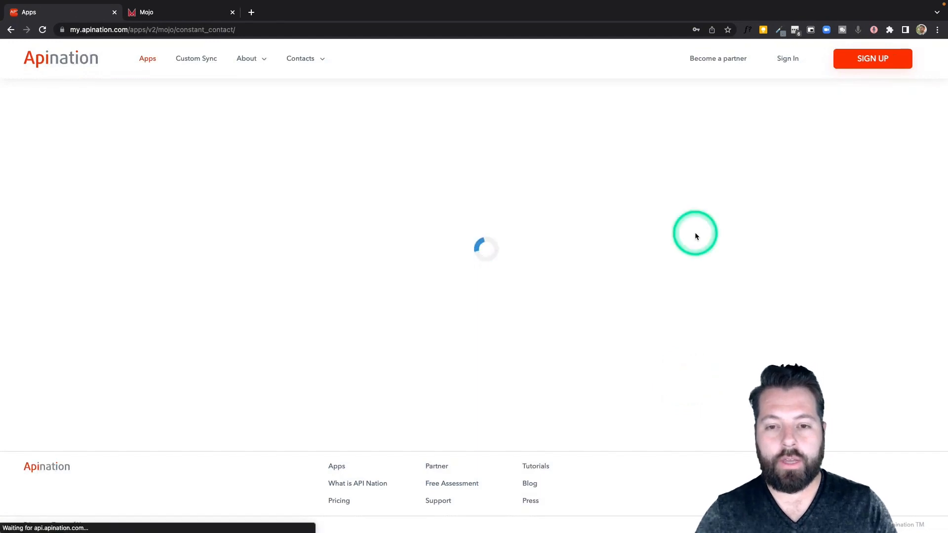
pyautogui.click(697, 240)
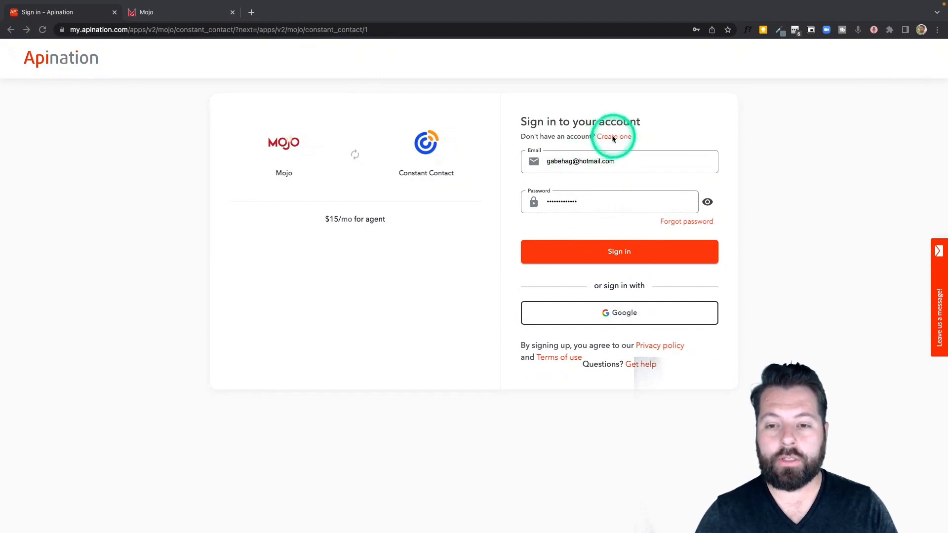
pyautogui.click(603, 313)
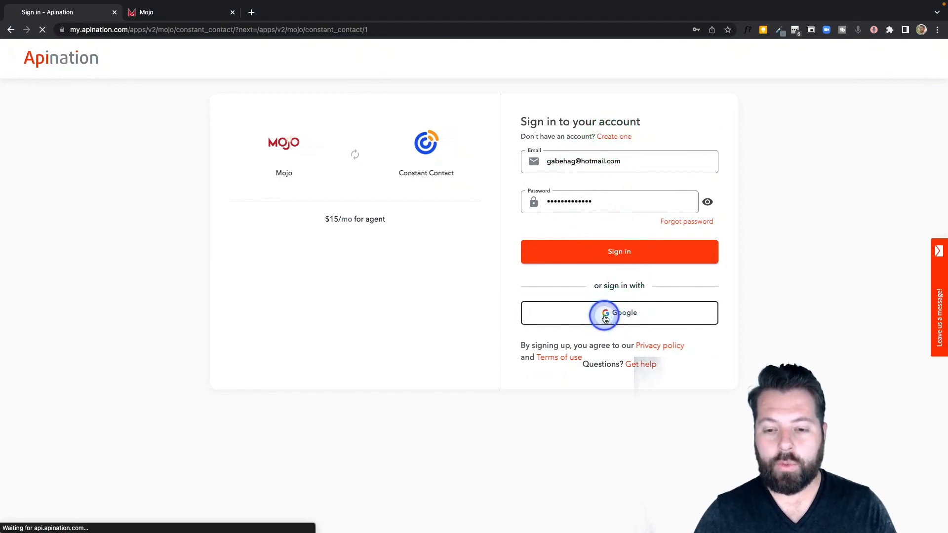
pyautogui.click(438, 272)
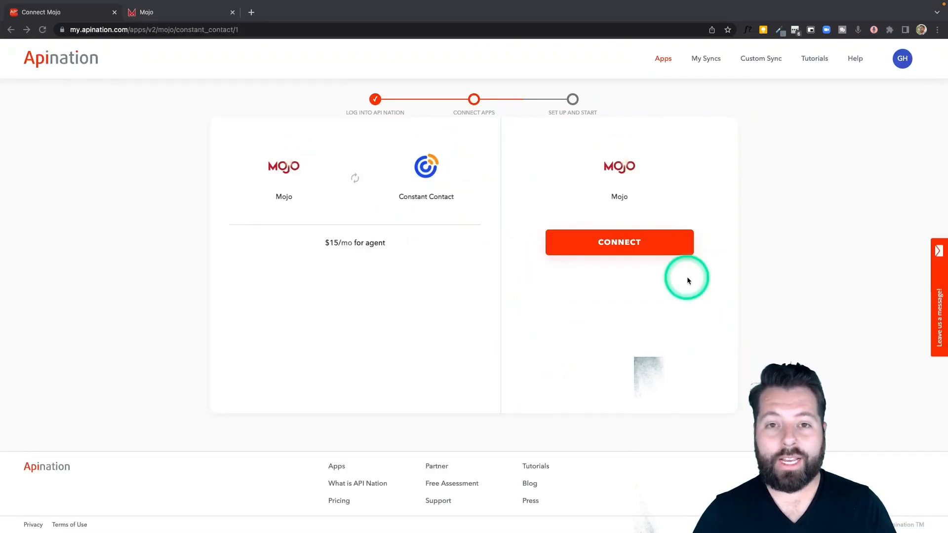
# Connect Mojo by signing in with the account e-mail and password, and connect the Constant Contact account.
pyautogui.click(617, 248)
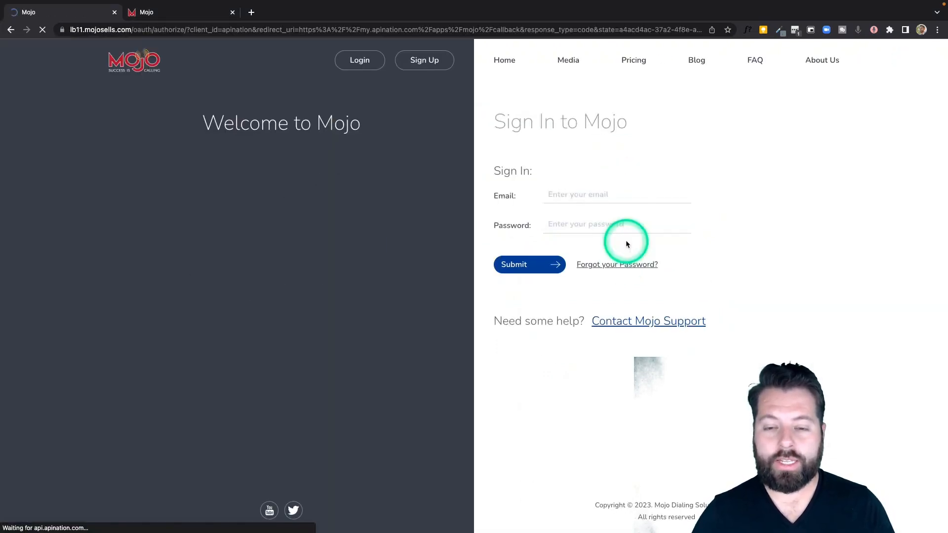
pyautogui.click(577, 197)
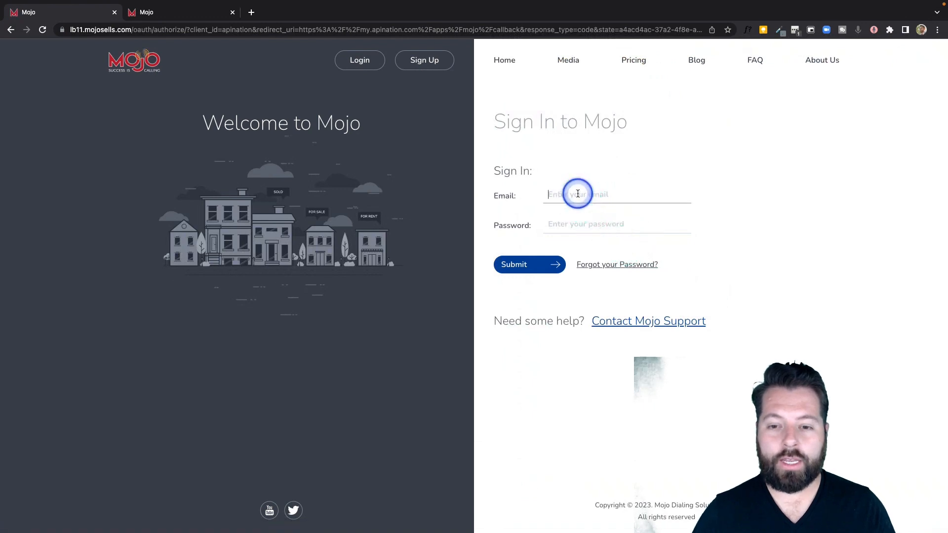
pyautogui.click(616, 228)
pyautogui.click(541, 265)
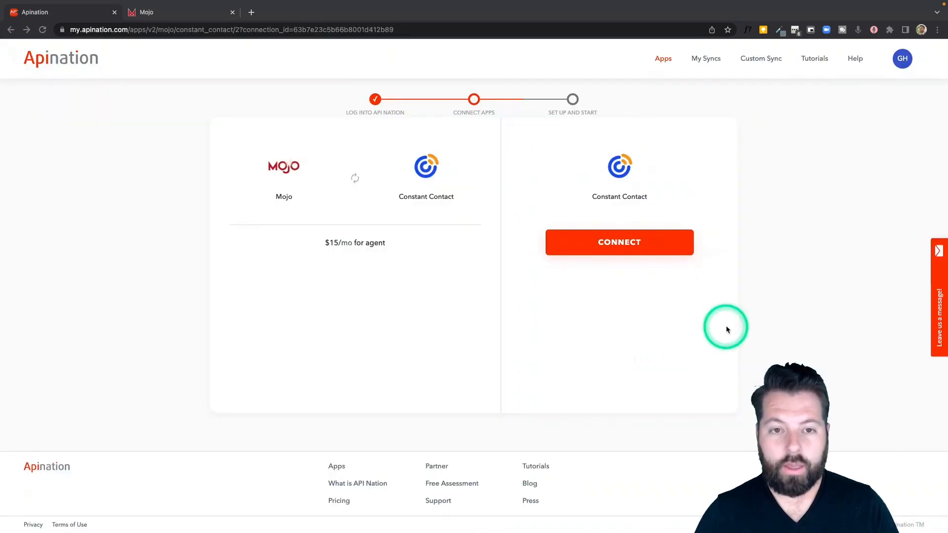
pyautogui.click(619, 242)
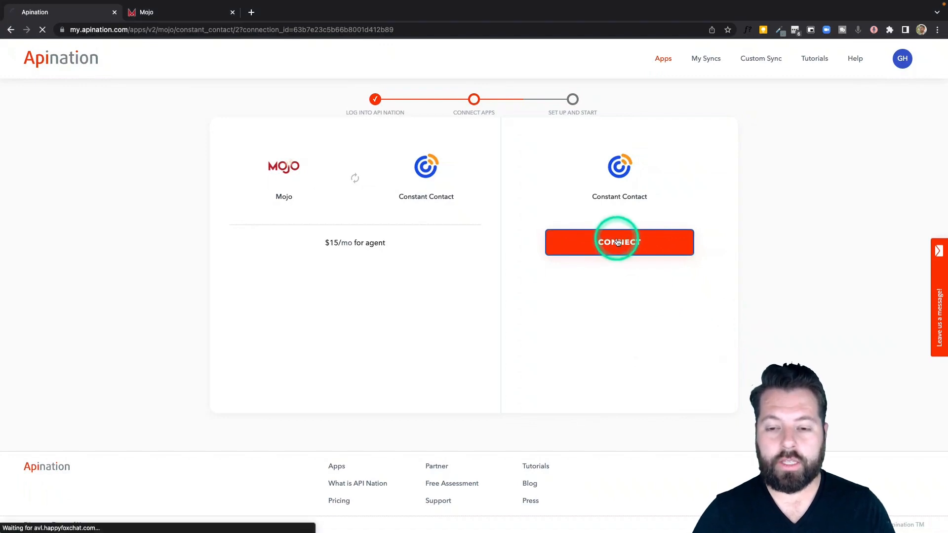
pyautogui.click(455, 280)
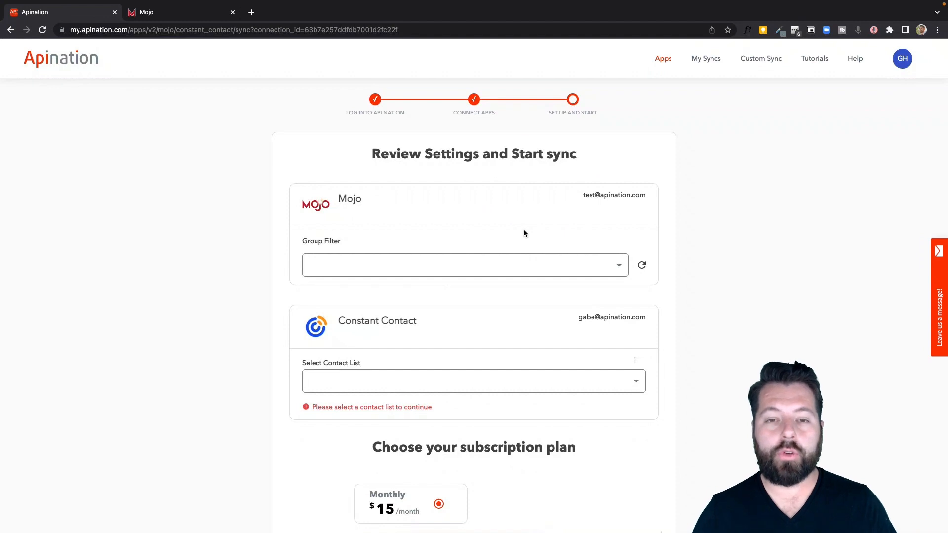
# Set the Mojo group filter to only the Constant Contact group.
pyautogui.scroll(-3, 524, 233)
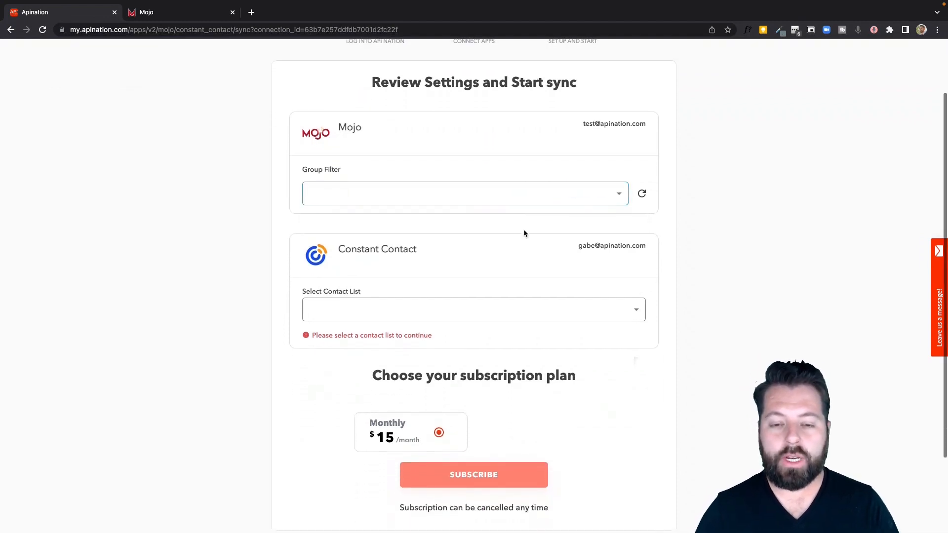
pyautogui.scroll(-2, 522, 223)
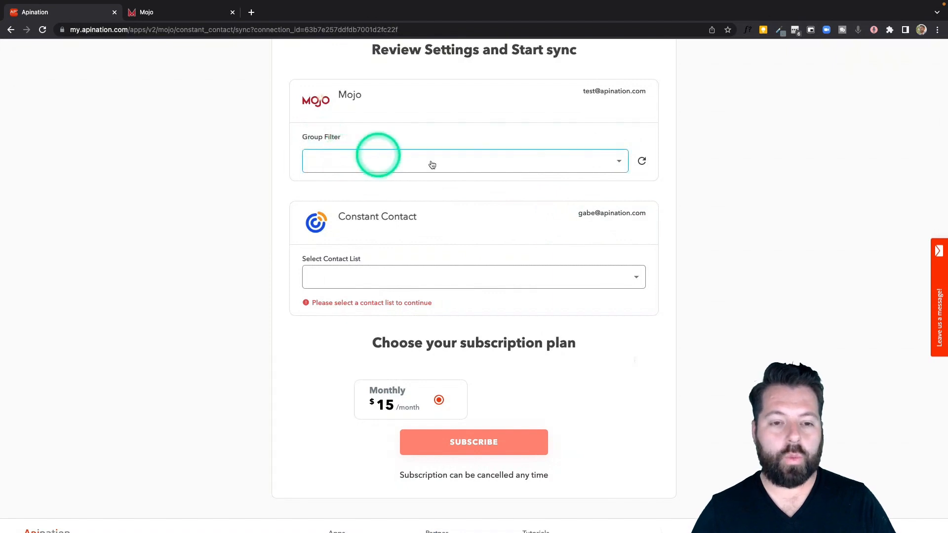
pyautogui.click(609, 161)
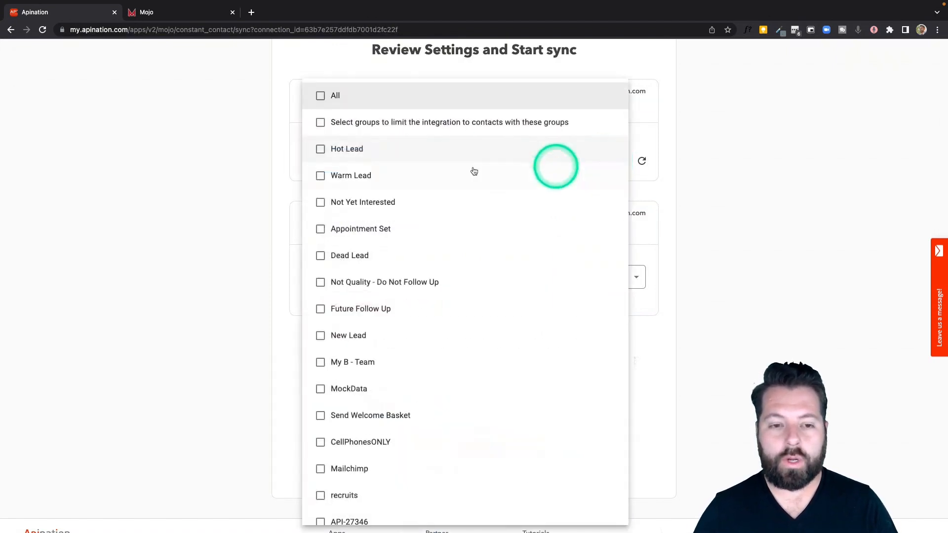
pyautogui.scroll(-5, 411, 390)
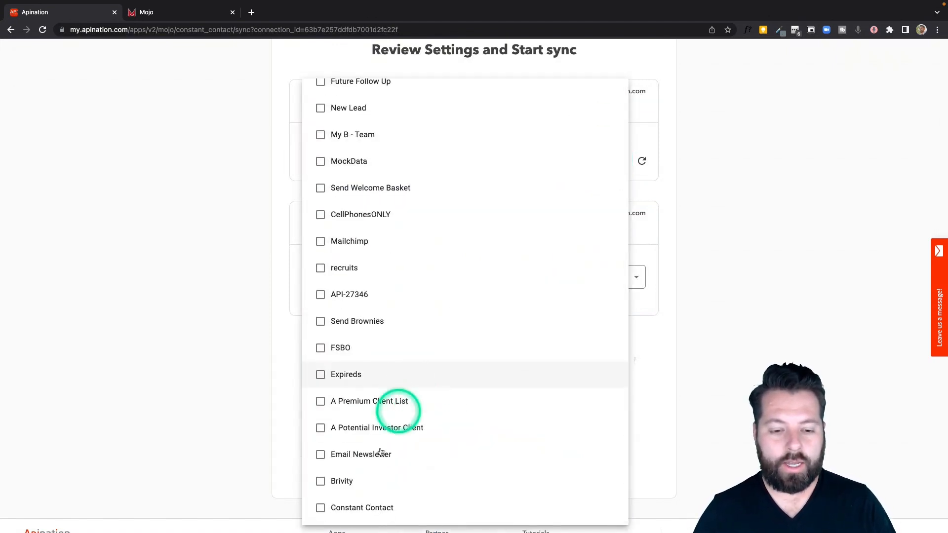
pyautogui.click(355, 505)
pyautogui.scroll(5, 380, 290)
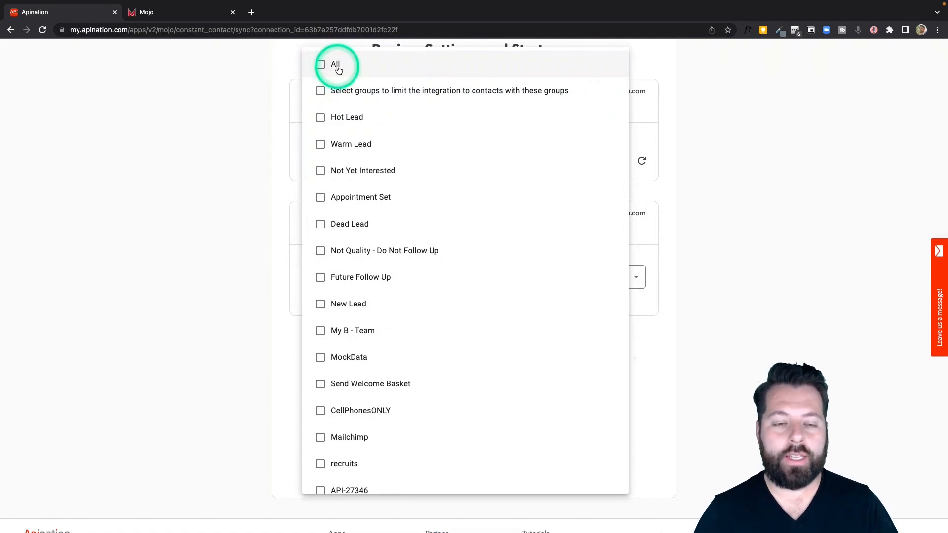
pyautogui.click(747, 255)
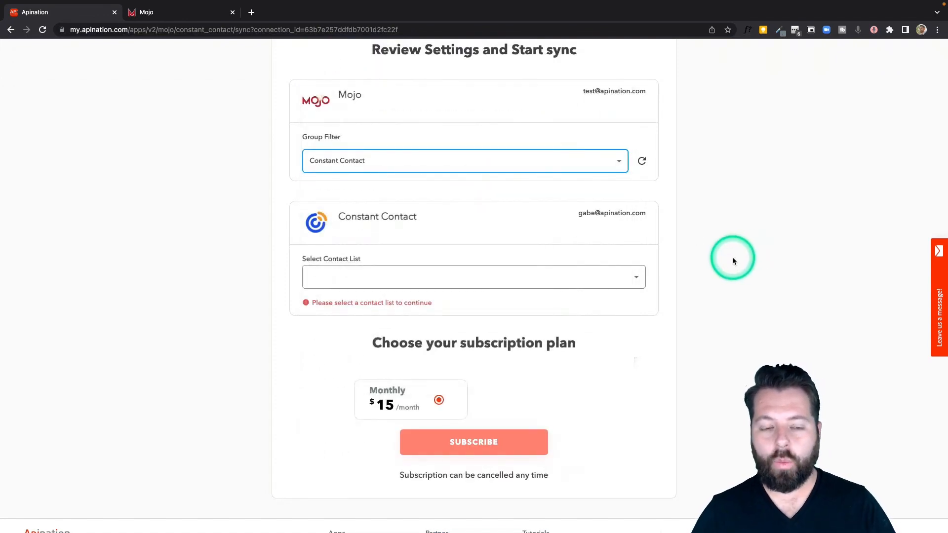
# Set the Constant Contact list to a new folder named "Mojo Dialer" and subscribe to the $15 monthly plan.
pyautogui.click(439, 287)
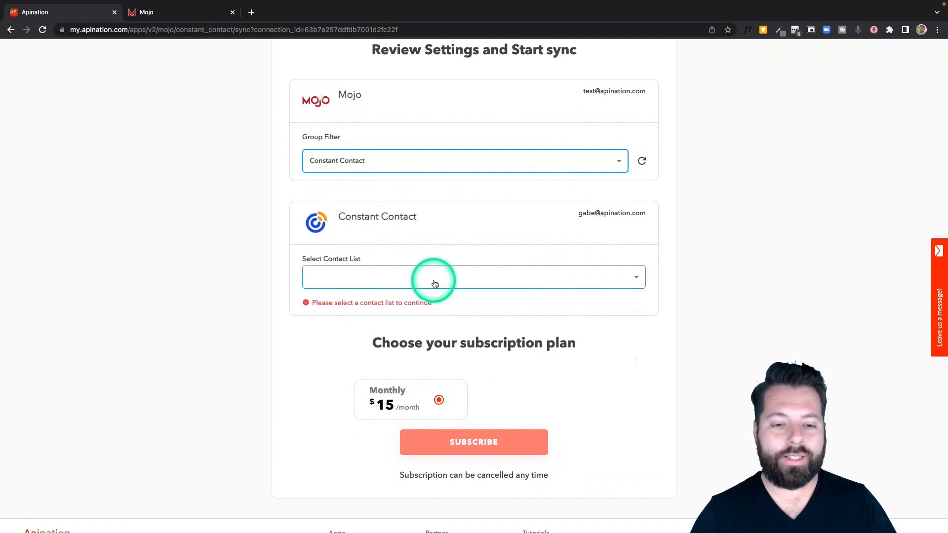
pyautogui.click(434, 284)
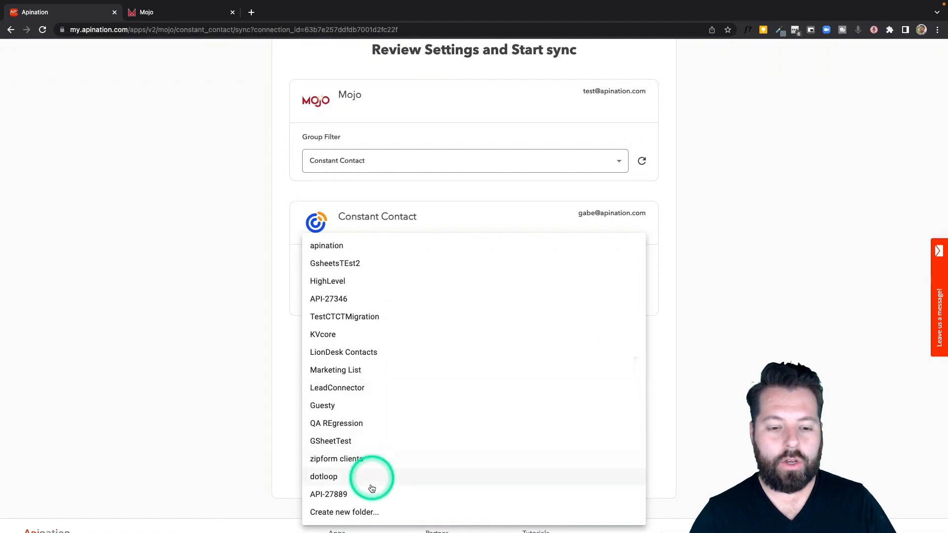
pyautogui.click(366, 510)
pyautogui.click(428, 278)
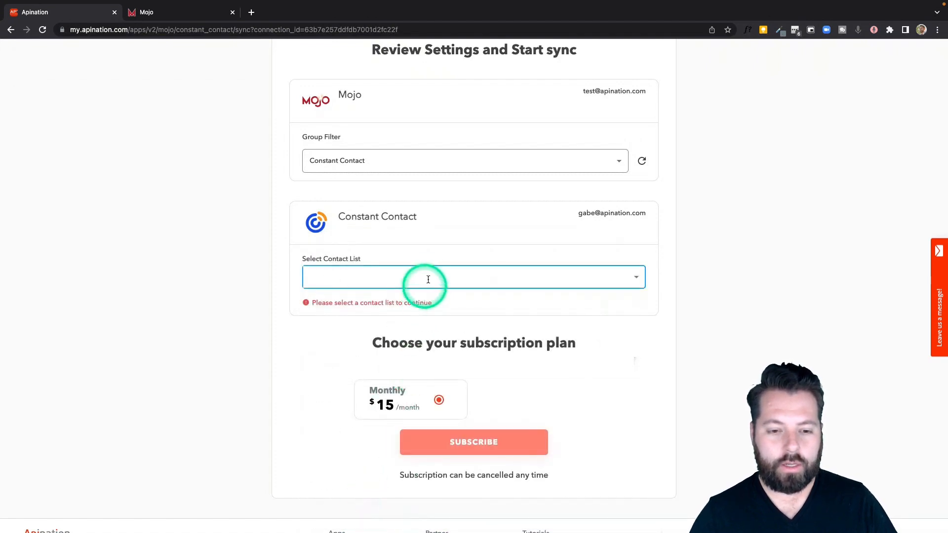
pyautogui.write('Mojo Dialer')
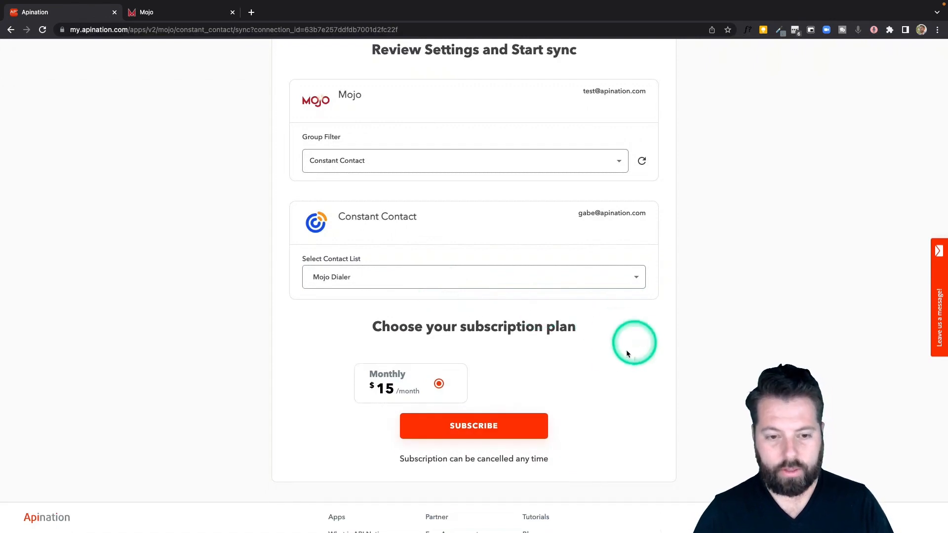
pyautogui.click(493, 434)
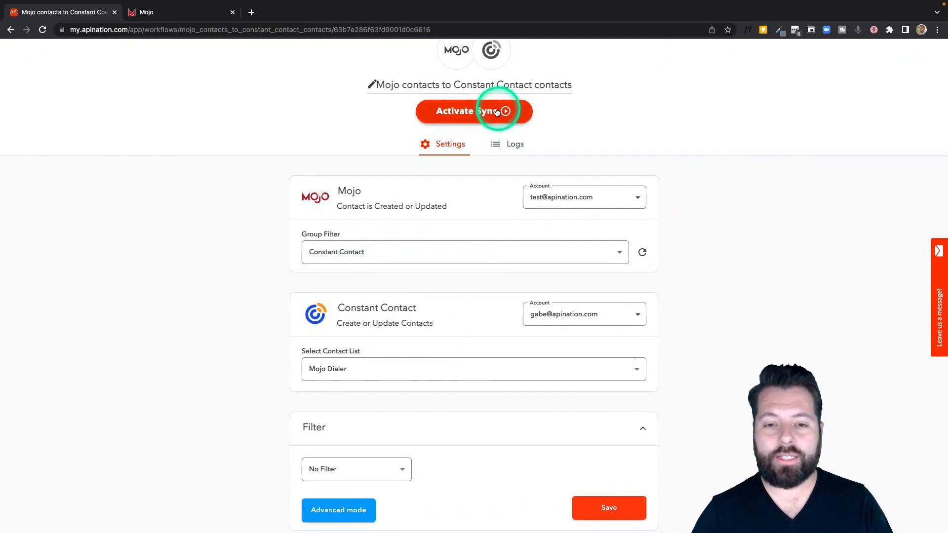
# Review the sync's group and contact list settings, the available filter fields, and the Constant Contact field mapping.
pyautogui.scroll(-2, 460, 215)
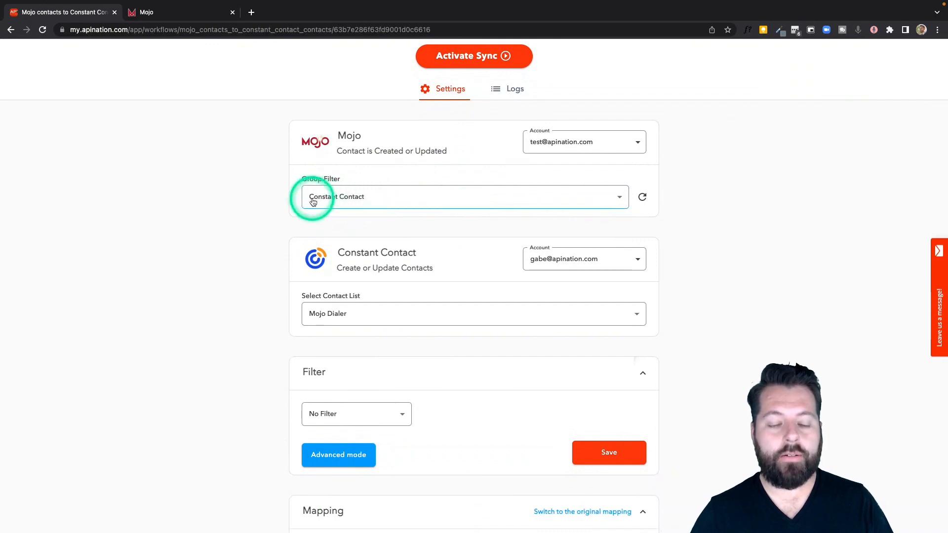
pyautogui.scroll(-3, 370, 291)
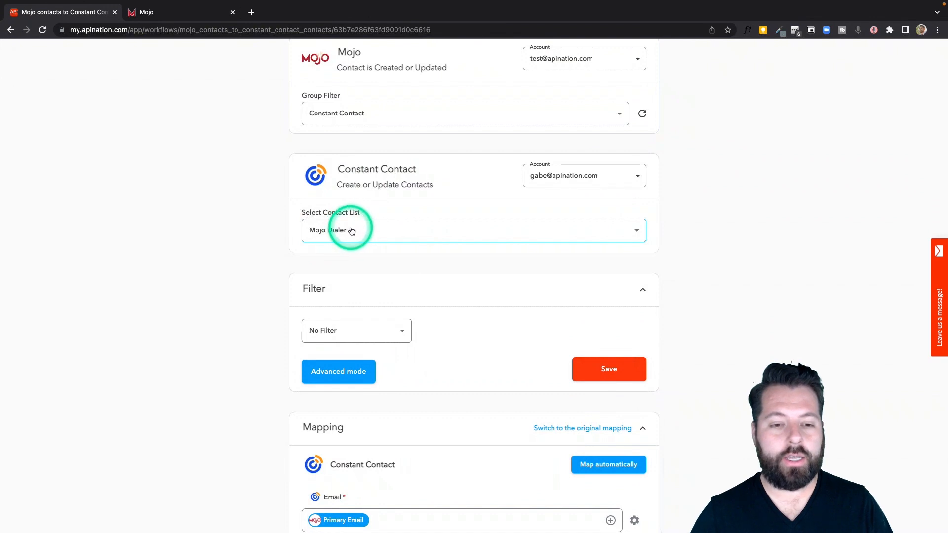
pyautogui.scroll(-3, 427, 268)
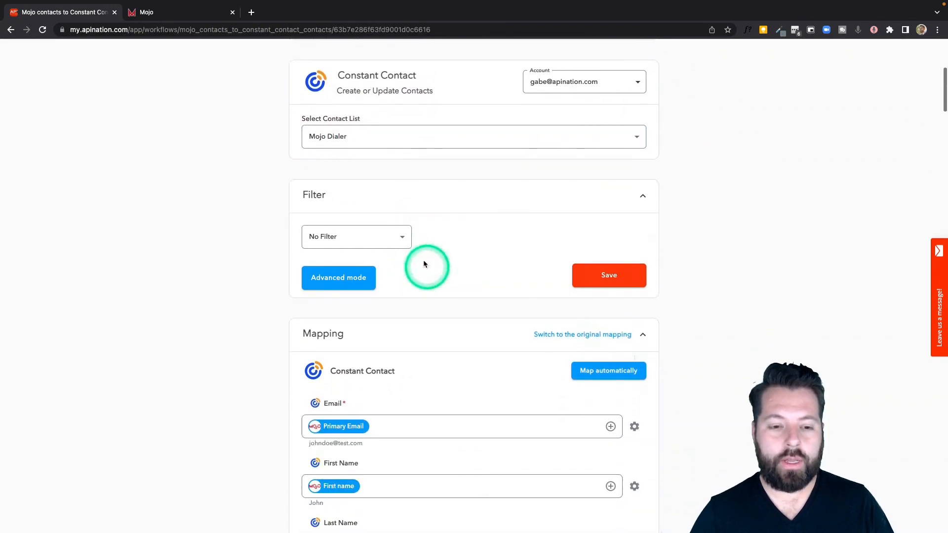
pyautogui.click(400, 237)
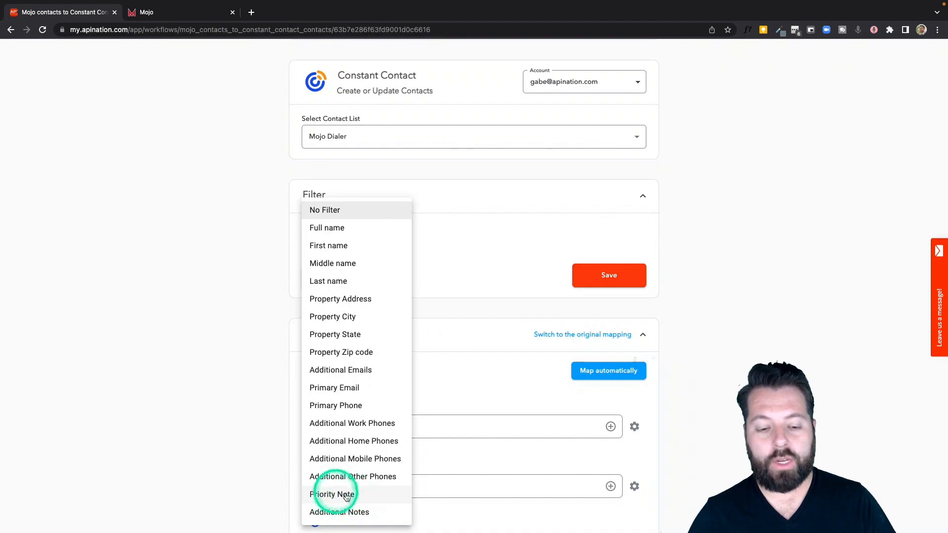
pyautogui.click(271, 380)
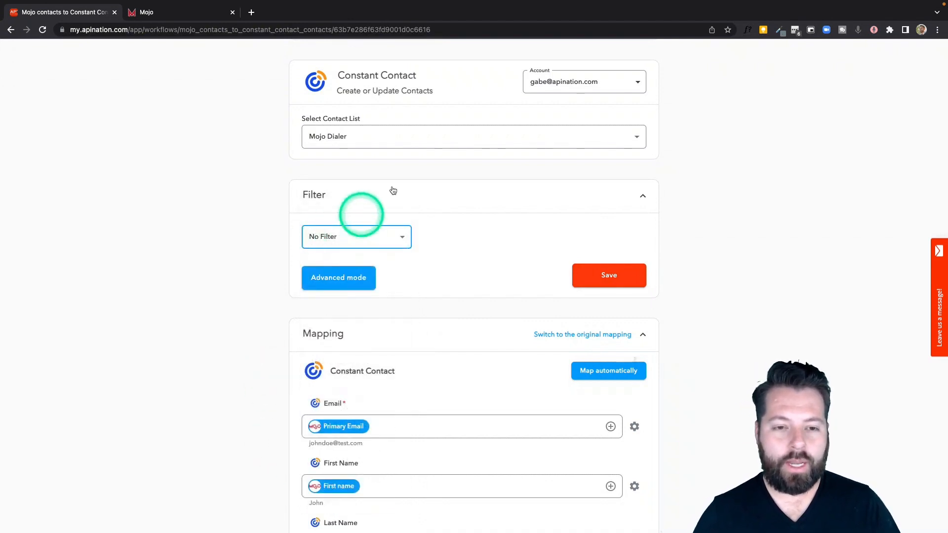
pyautogui.scroll(-7, 423, 207)
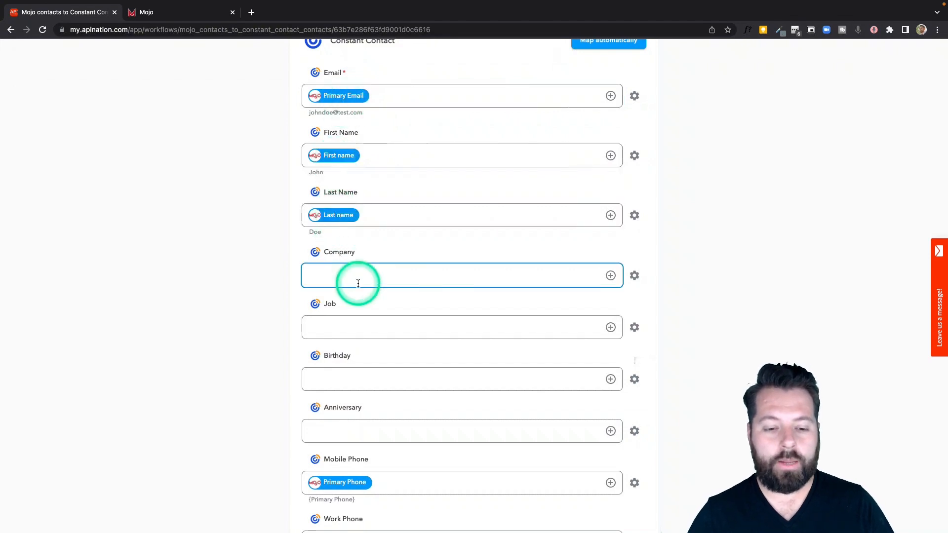
# Map the Constant Contact "Phone number (Custom Field)" to Mojo's Primary Phone field.
pyautogui.scroll(-1, 358, 281)
pyautogui.scroll(-10, 359, 285)
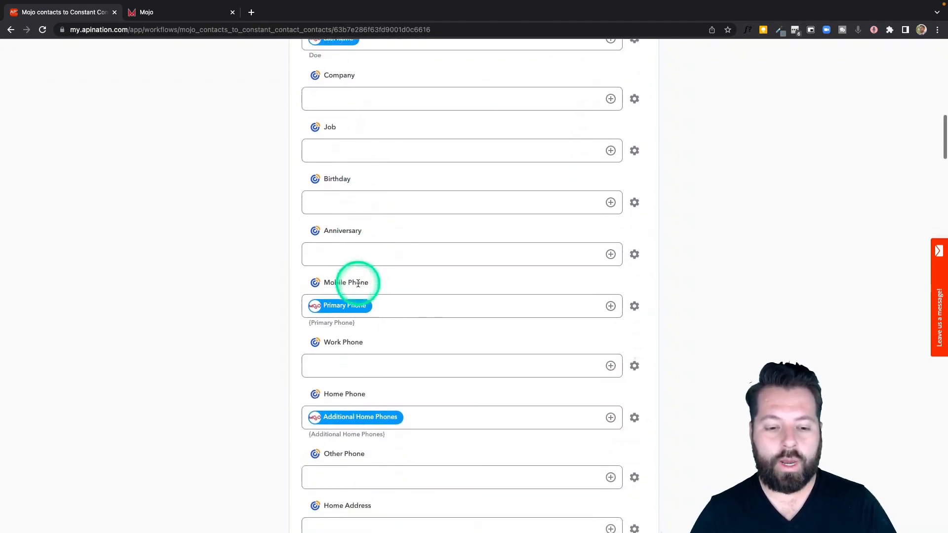
pyautogui.scroll(-13, 359, 284)
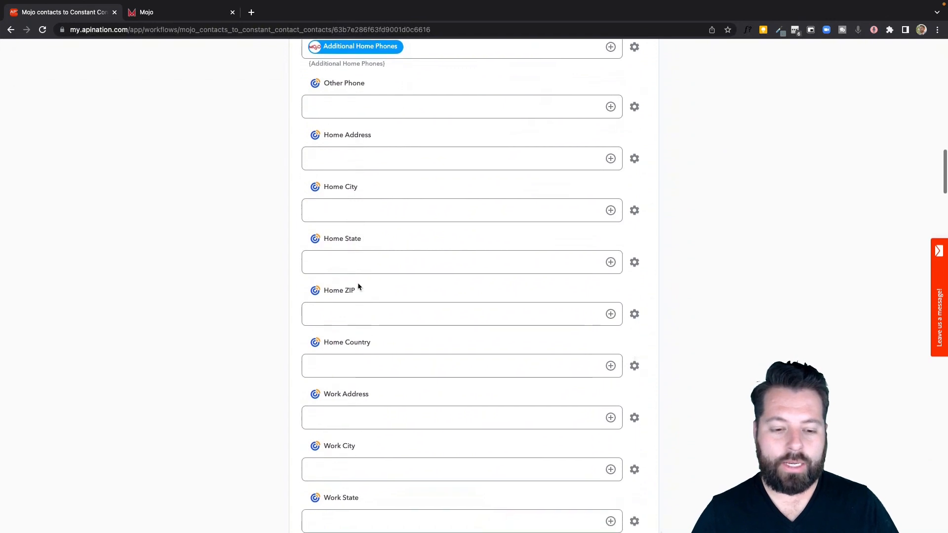
pyautogui.scroll(-11, 358, 283)
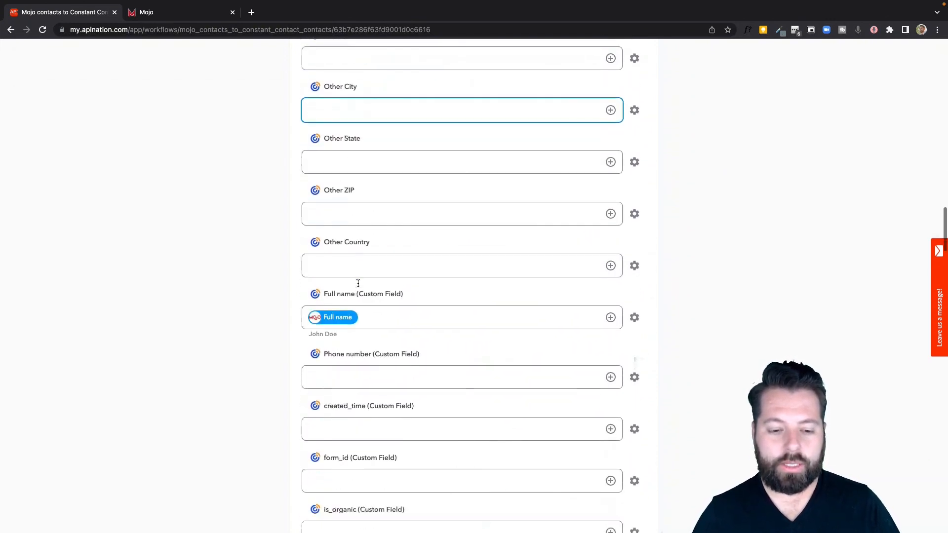
pyautogui.click(555, 231)
pyautogui.click(611, 241)
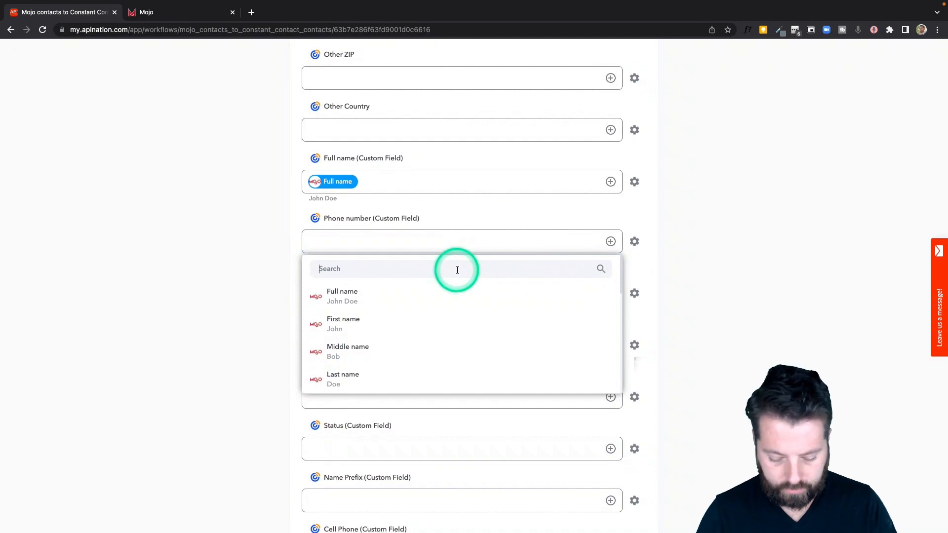
pyautogui.write('ph')
pyautogui.click(427, 297)
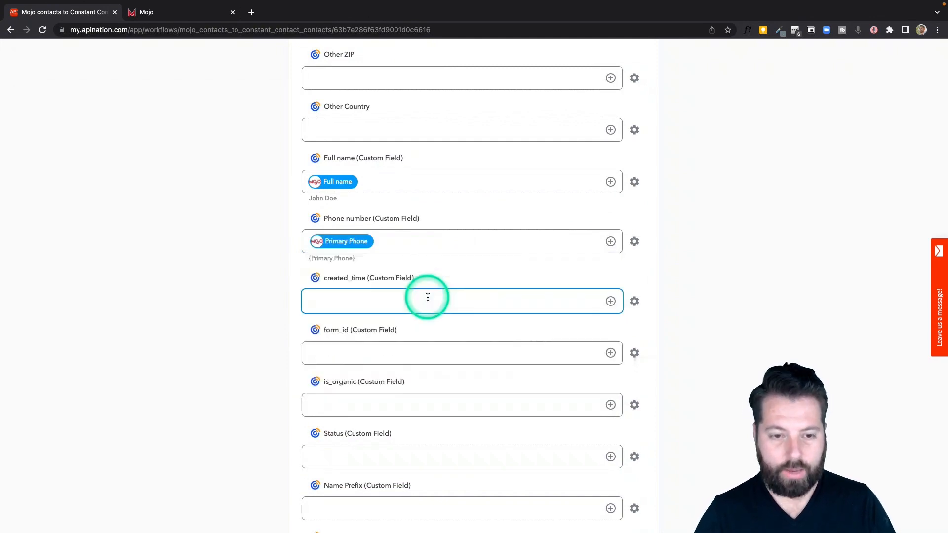
# Activate the Mojo contacts to Constant Contact contacts sync.
pyautogui.scroll(-3, 291, 302)
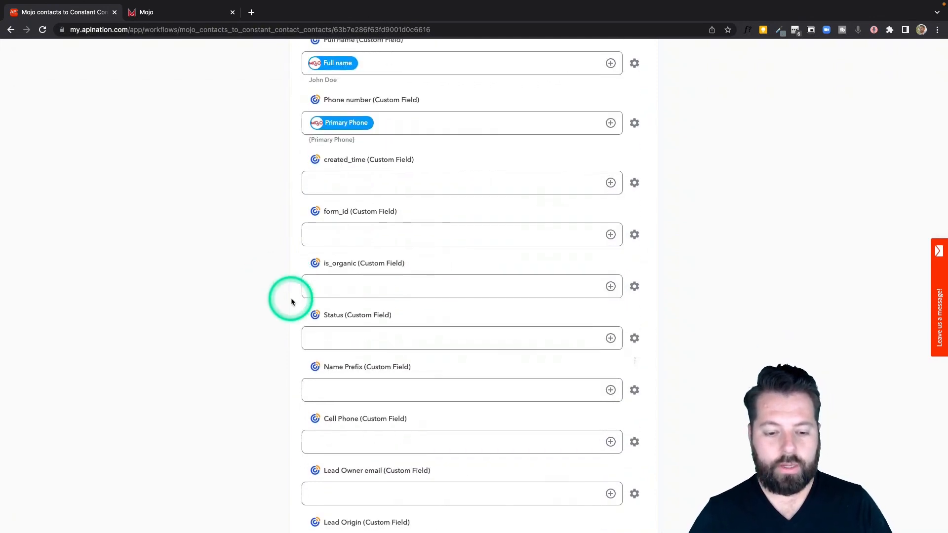
pyautogui.scroll(20, 291, 302)
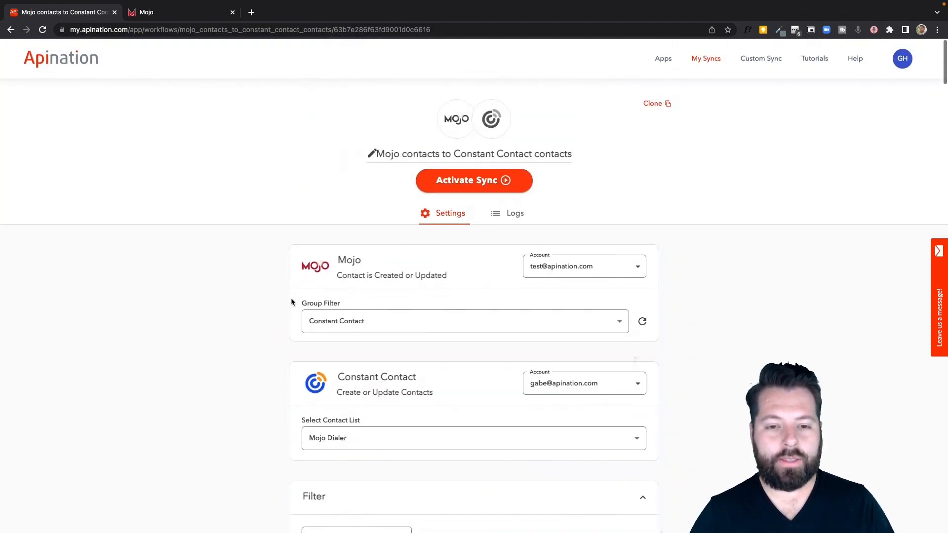
pyautogui.click(480, 179)
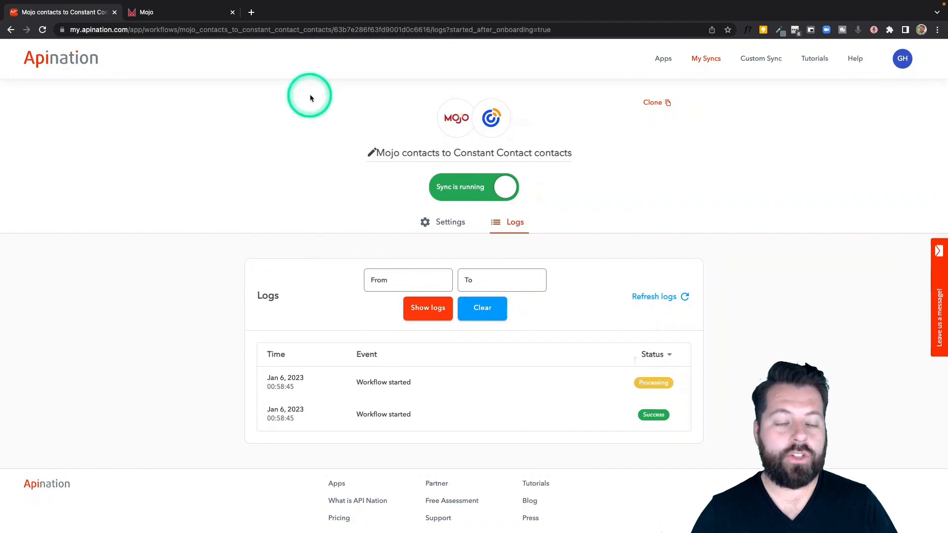
# In Mojo, open the second contact of the "April 10th leads" calling list and add it to the Constant Contact group.
pyautogui.click(172, 14)
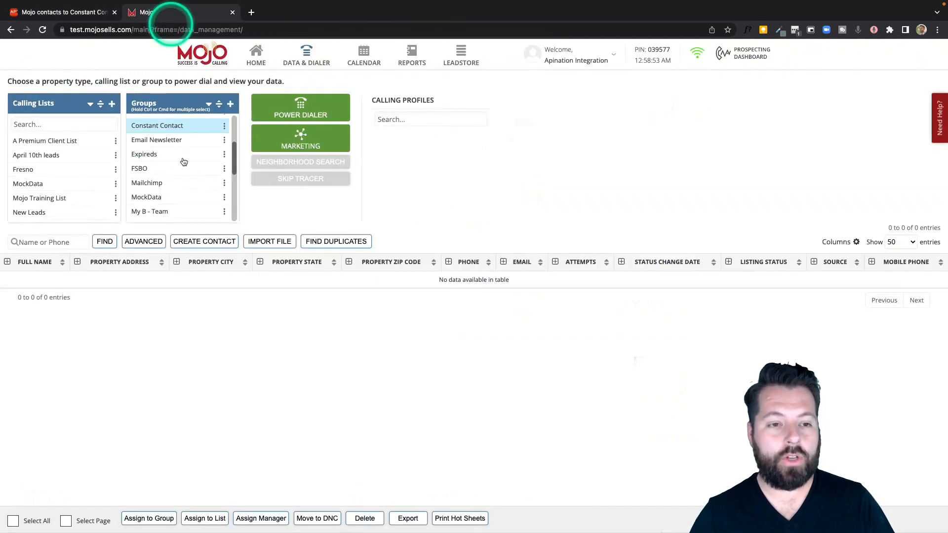
pyautogui.click(36, 157)
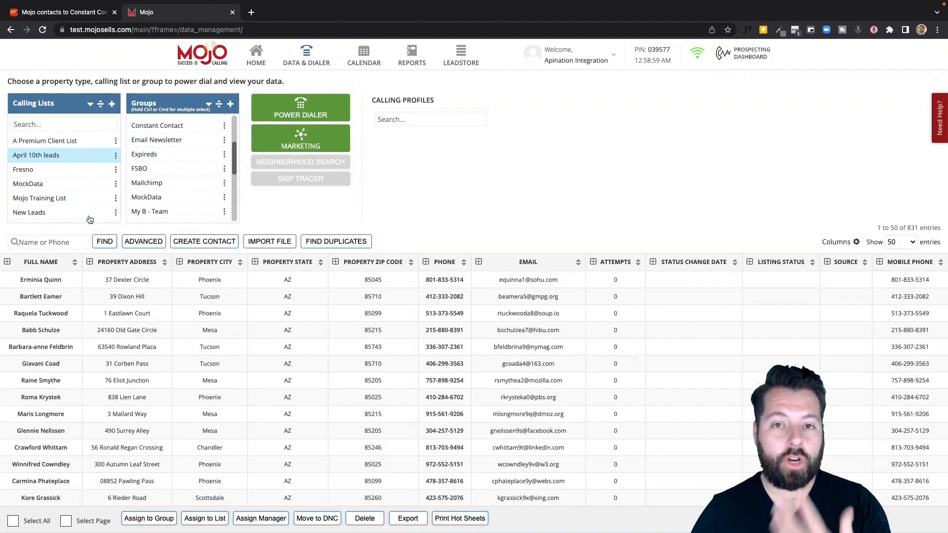
pyautogui.doubleClick(48, 297)
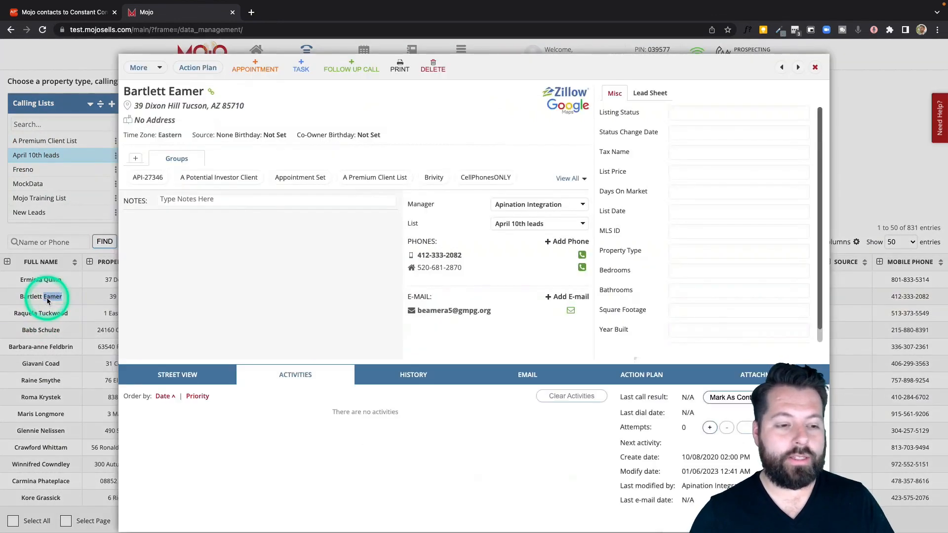
pyautogui.click(580, 179)
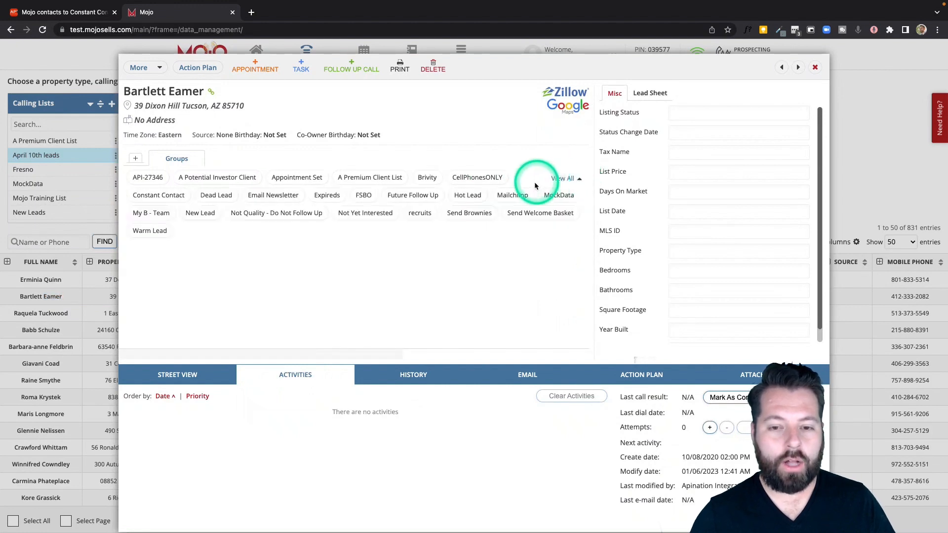
pyautogui.click(179, 195)
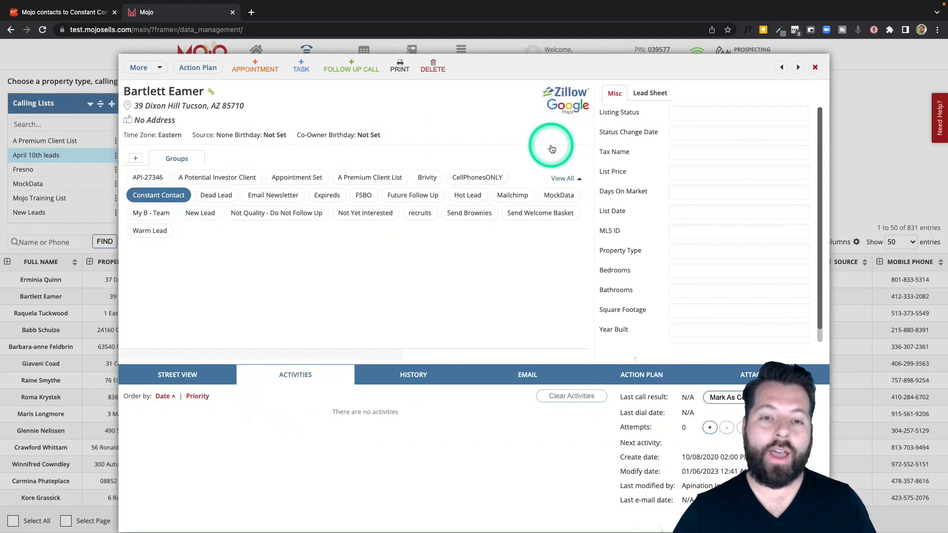